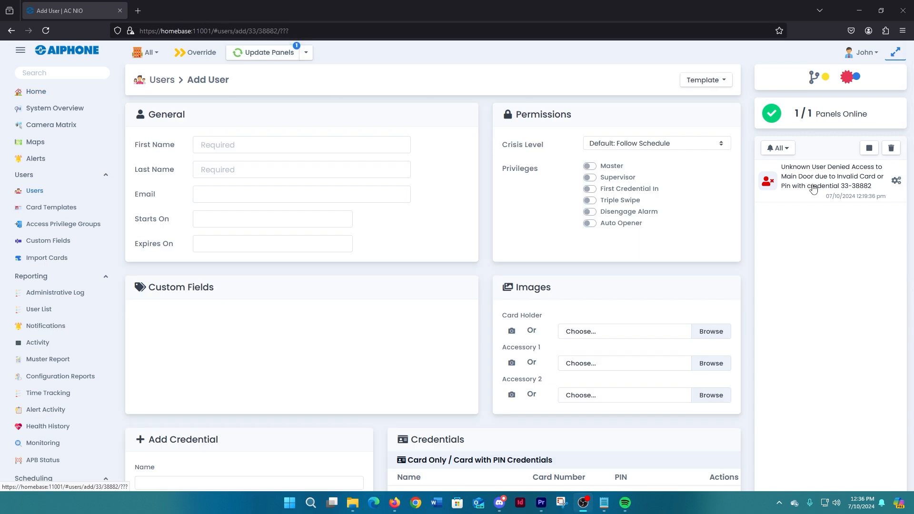
- Enter the new user's first name and last name in the general details
click(225, 151)
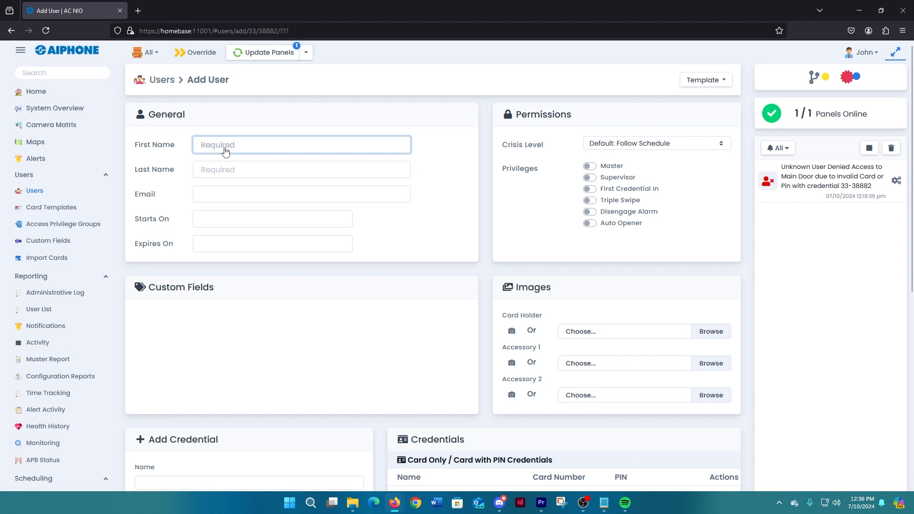
key(Tab)
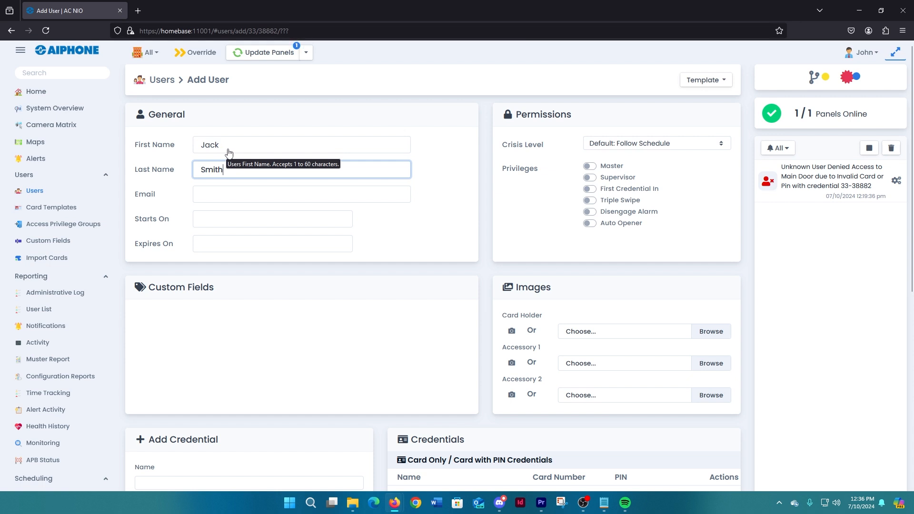
- Assign the new user to the Main Building partition with the Regular Employees access group, create the record and continue configuration
scroll(228, 152, down, 5)
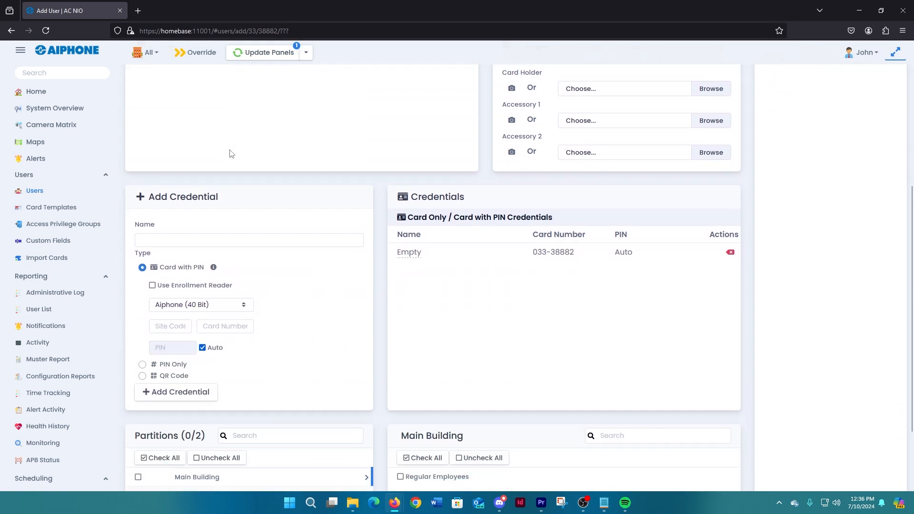
scroll(230, 153, down, 1)
scroll(232, 154, down, 1)
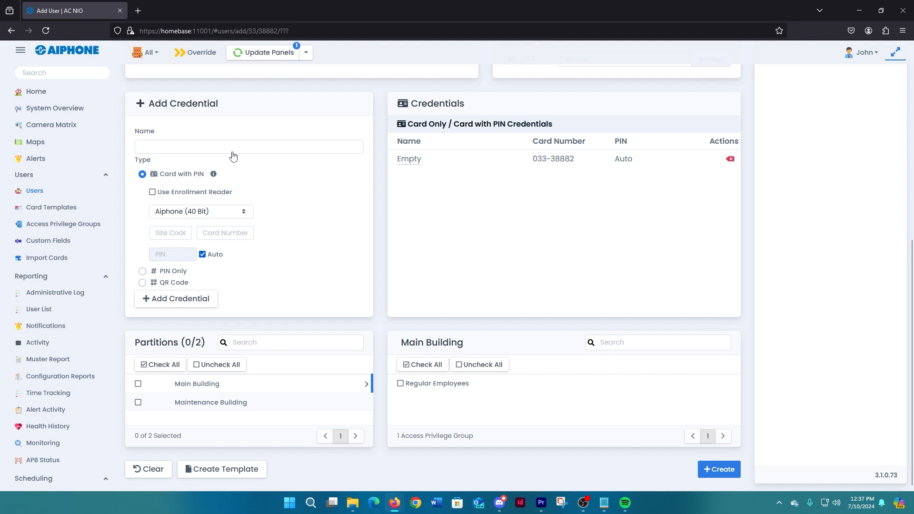
click(138, 385)
click(401, 384)
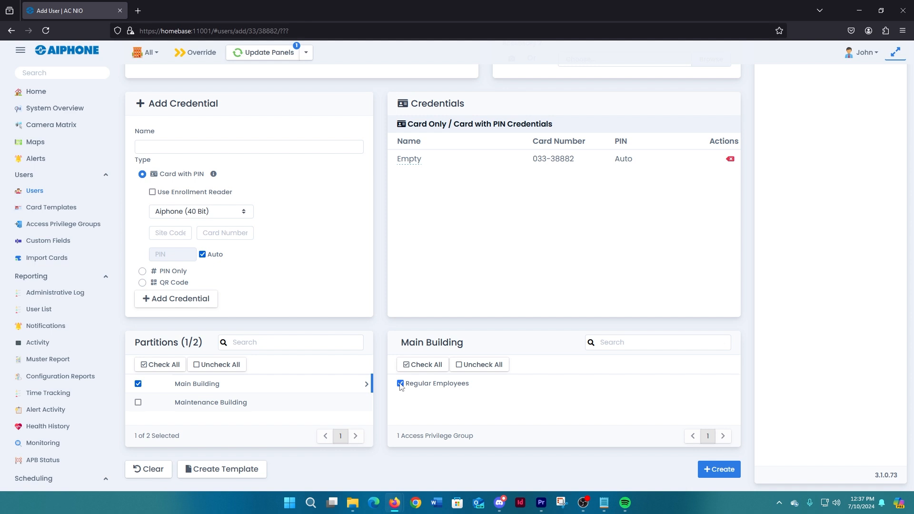
click(719, 470)
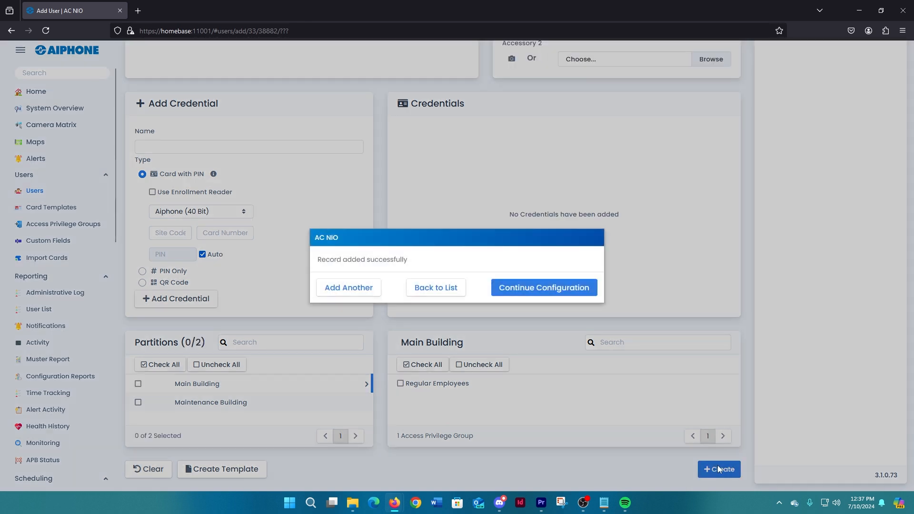
click(533, 292)
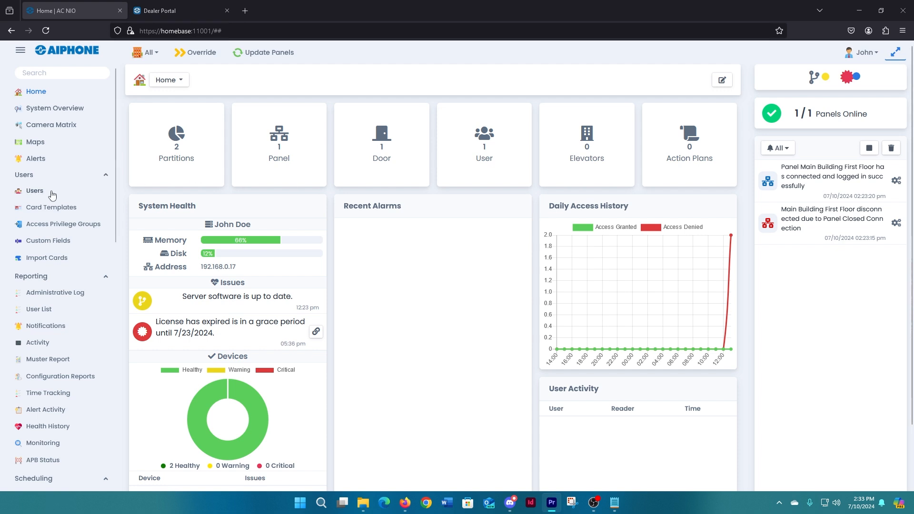
- Add another user from the users list and fill in the first name, last name and email address
click(36, 193)
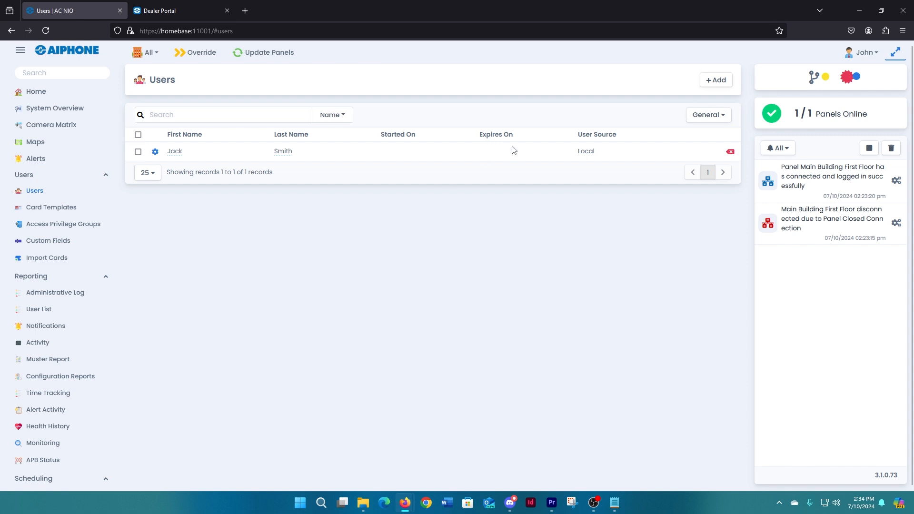
click(711, 81)
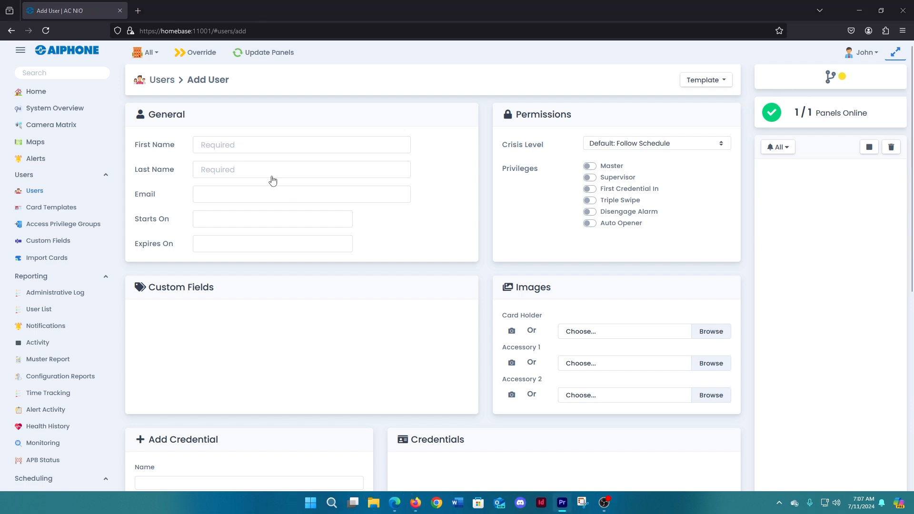
click(240, 146)
key(Tab)
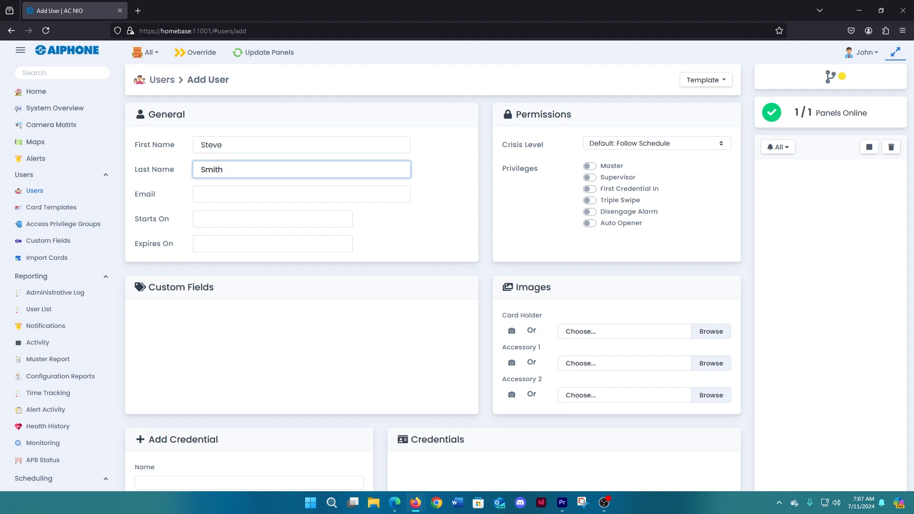
click(217, 194)
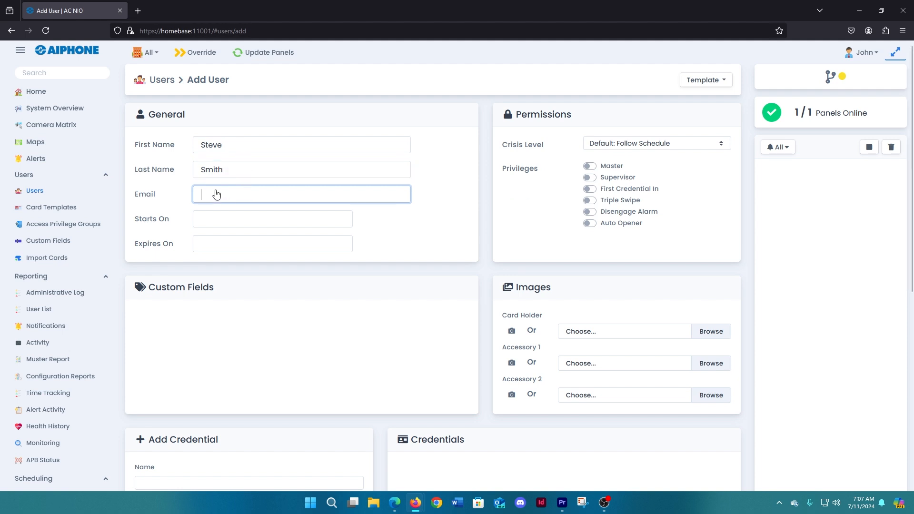
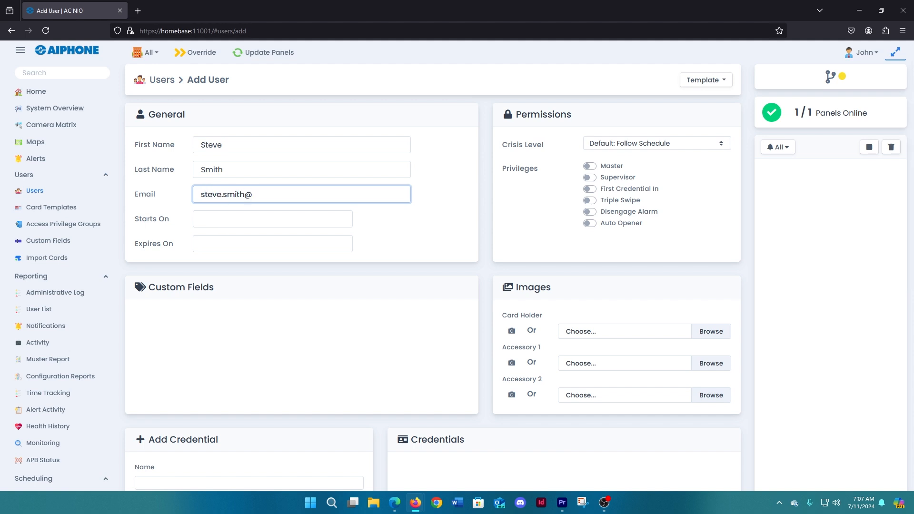
click(236, 222)
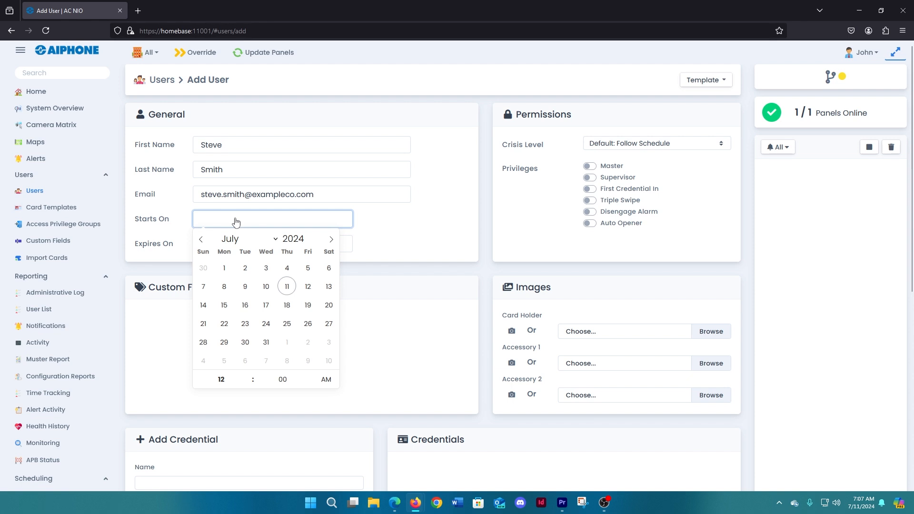
click(427, 231)
click(338, 245)
click(386, 241)
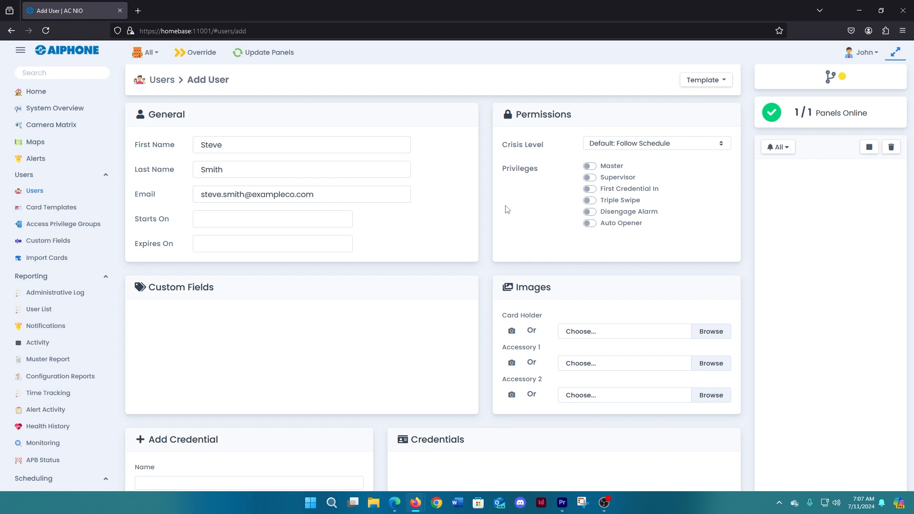
- Examine the available credential types, the enrollment reader option and the card format choices for the user's credential
scroll(506, 209, down, 4)
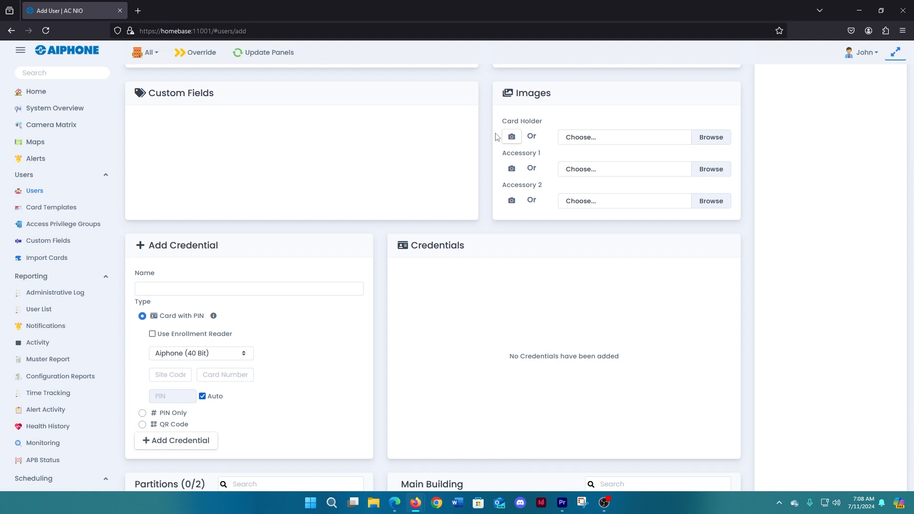
scroll(497, 138, down, 1)
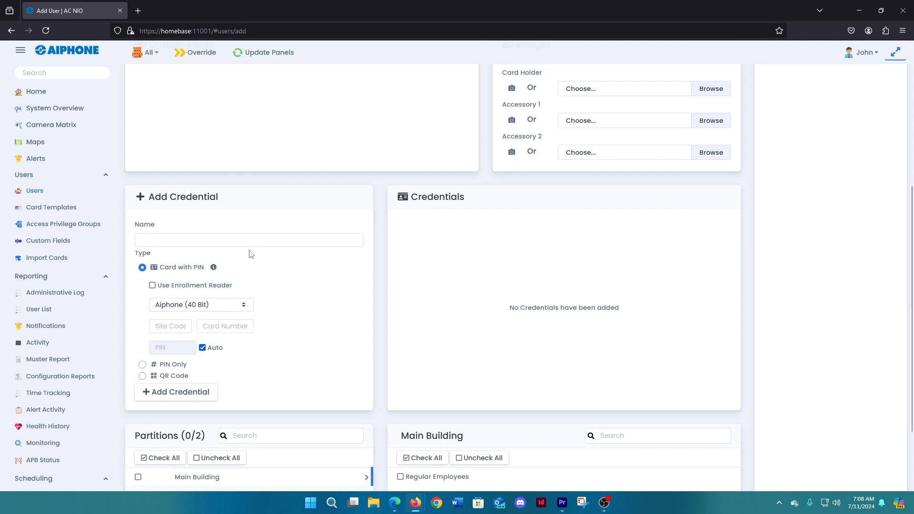
click(141, 366)
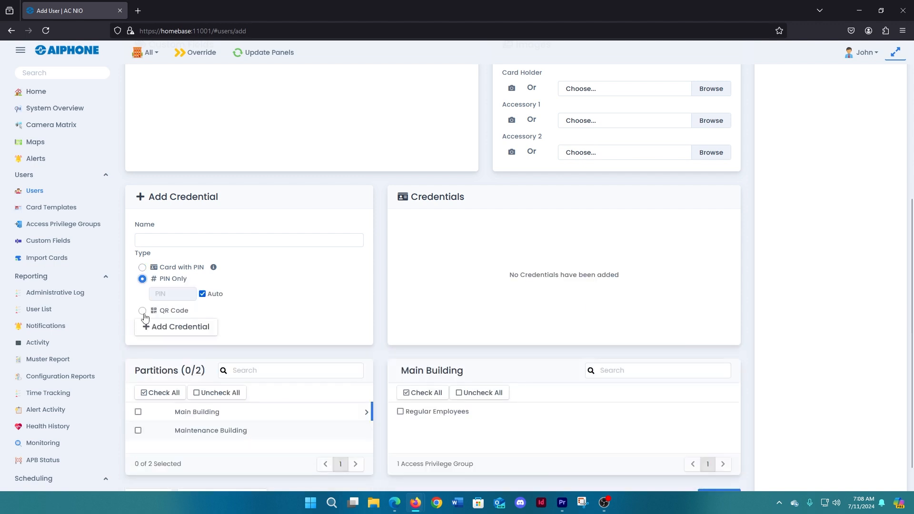
click(142, 313)
click(142, 268)
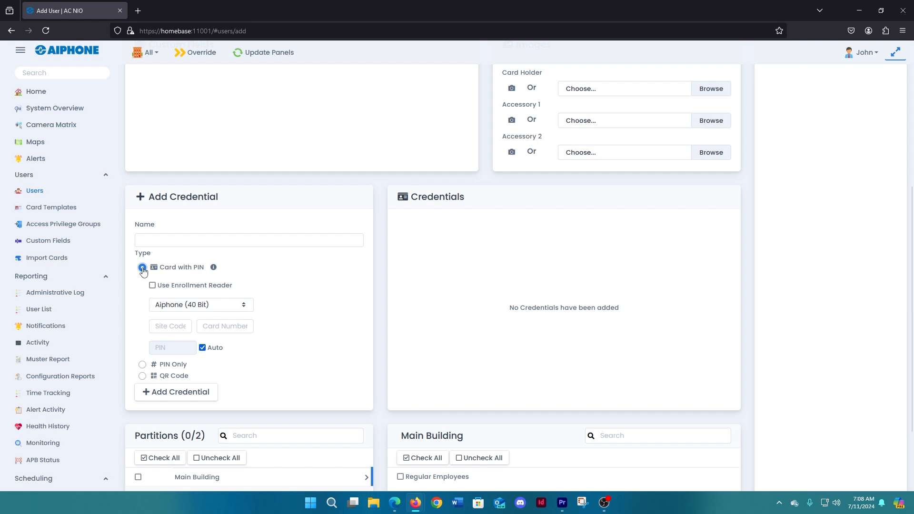
click(153, 286)
click(152, 287)
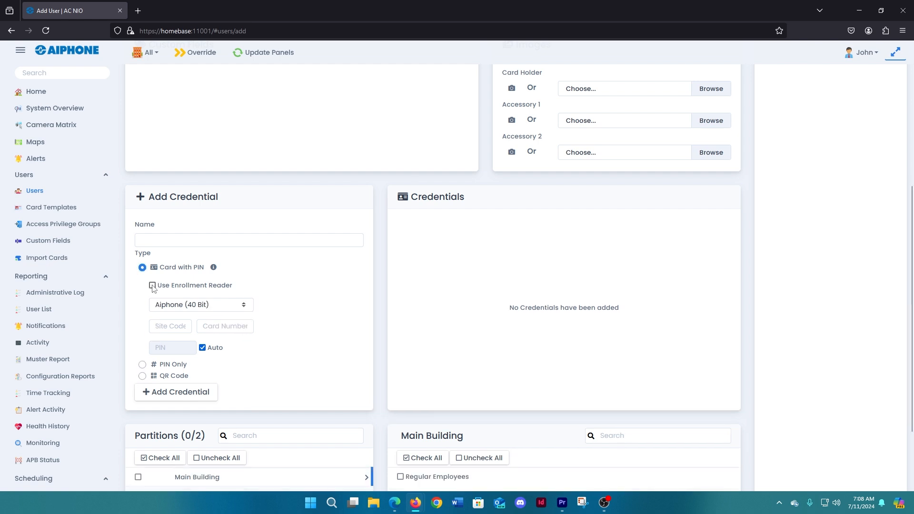
click(152, 286)
click(301, 306)
click(204, 286)
click(229, 305)
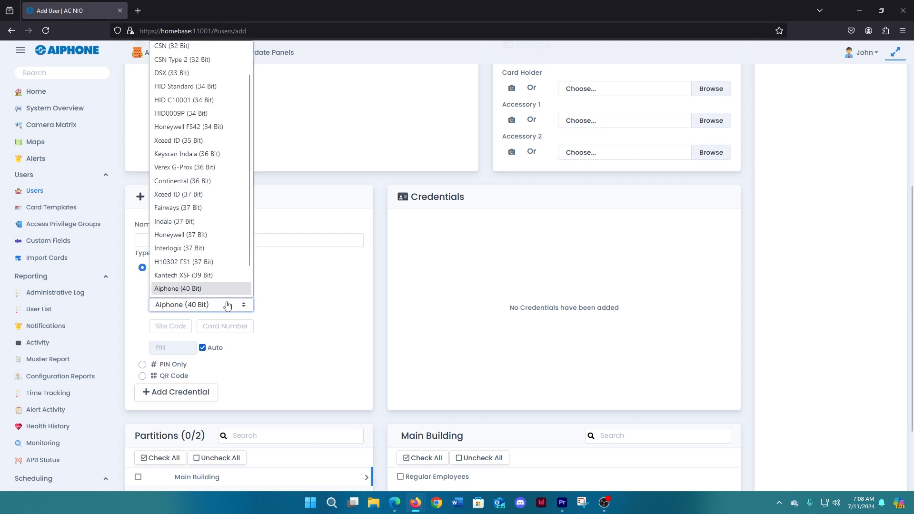
click(275, 299)
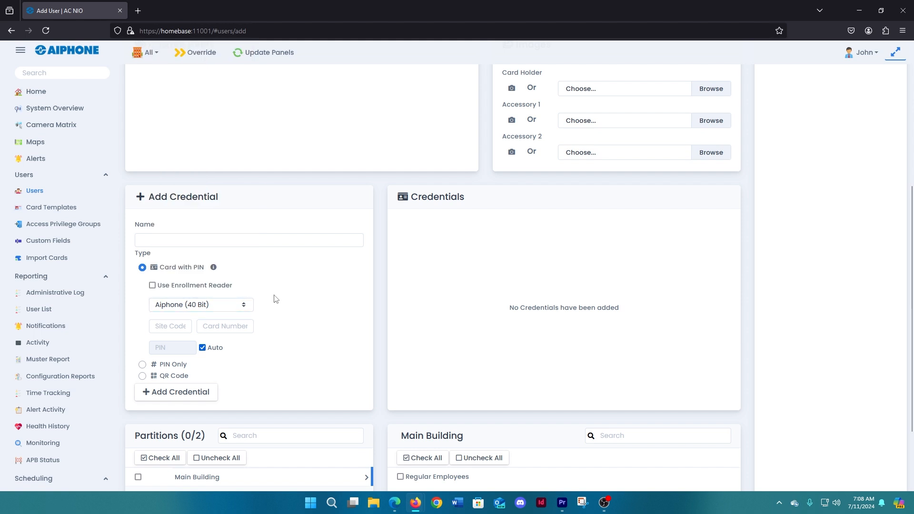
- Add an Aiphone (40 Bit) card credential with site code 44, the card number and an automatic PIN
click(165, 332)
text(44)
key(Tab)
text(1234567)
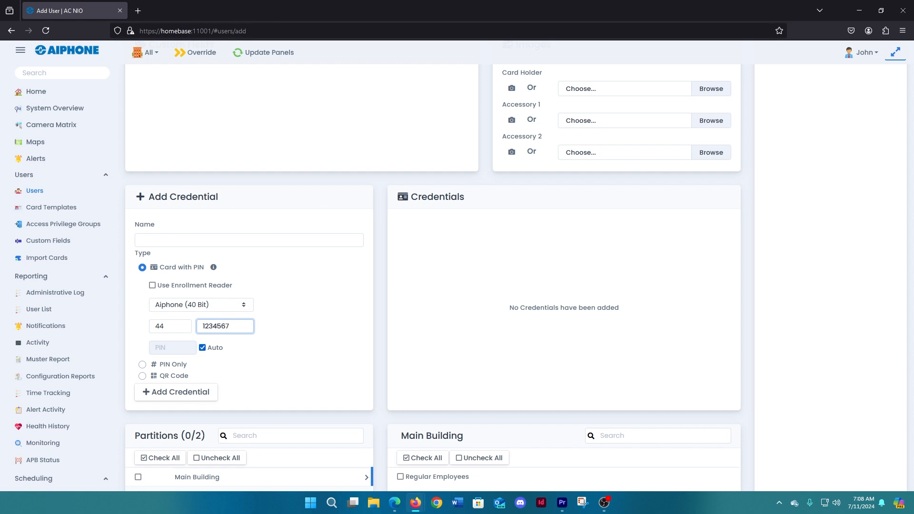
click(163, 392)
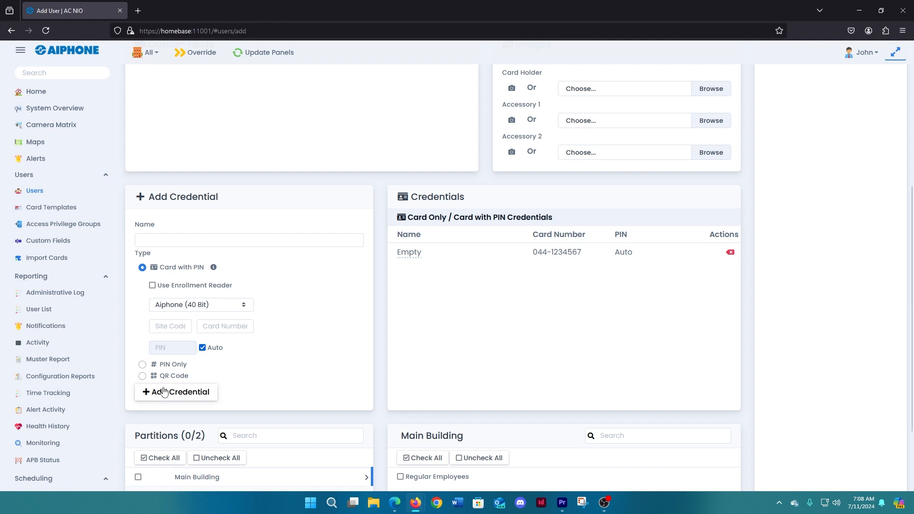
- Give the second user the Main Building partition and Regular Employees group, create the record and continue to its configuration
scroll(163, 392, down, 3)
click(138, 385)
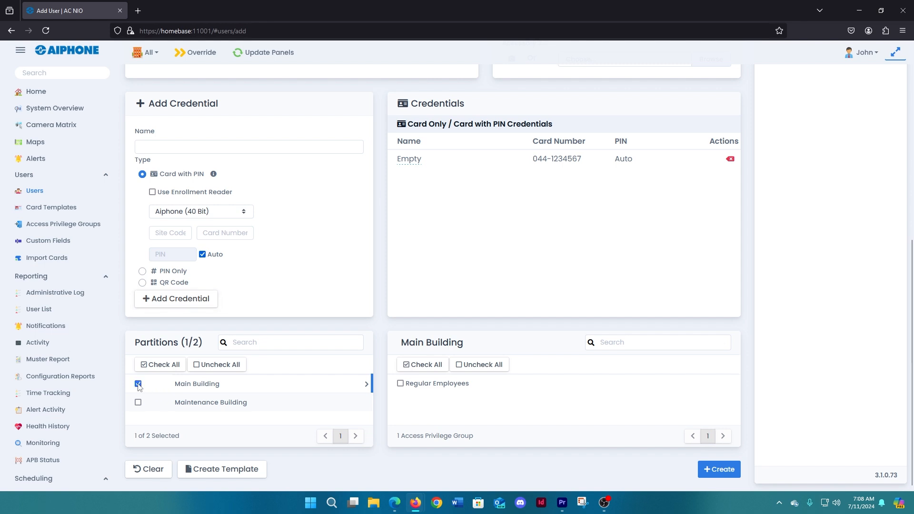
click(401, 384)
click(725, 470)
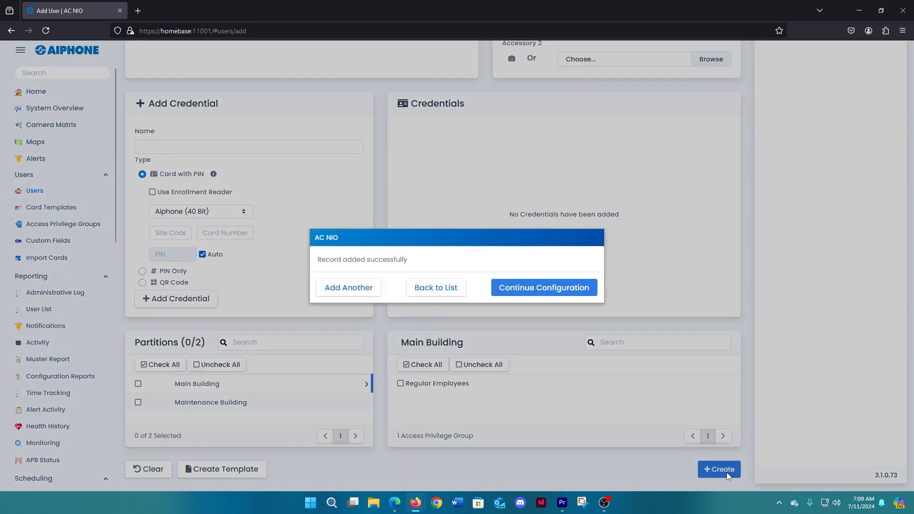
click(543, 292)
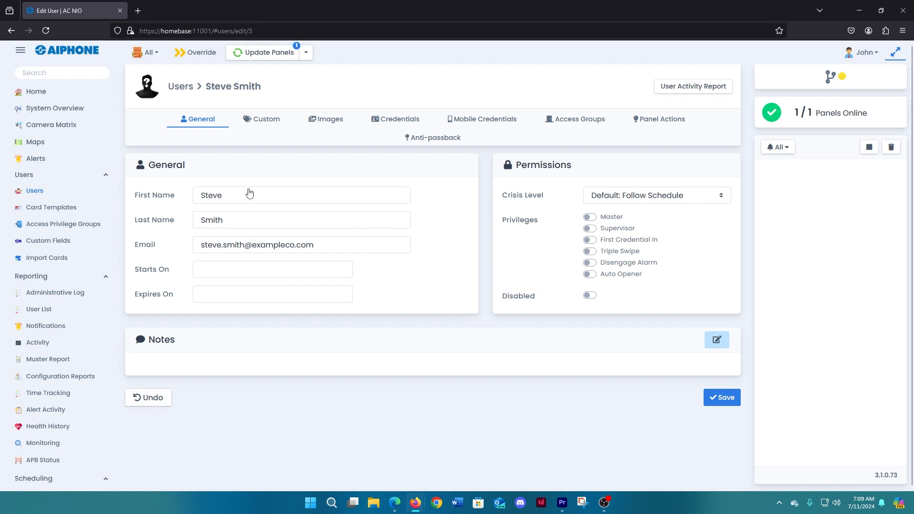
- View the Import Cards page, and update the panels from the users list
click(47, 259)
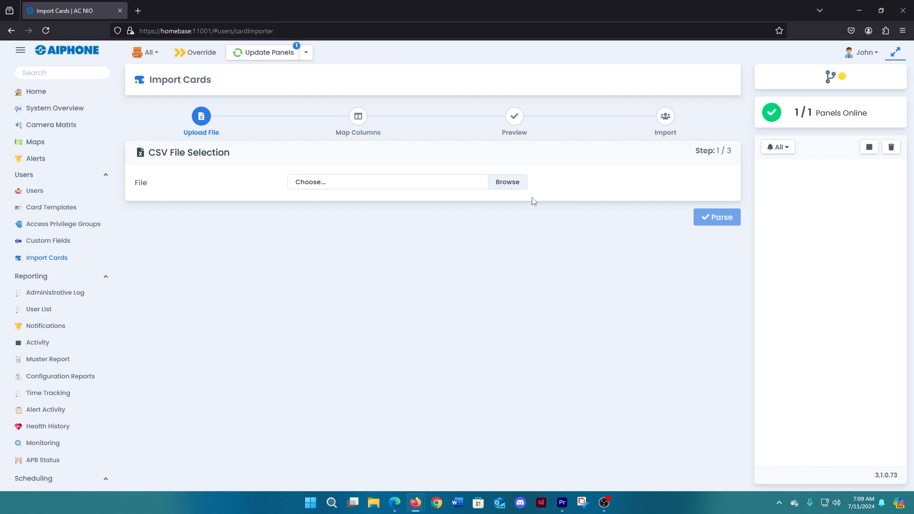
click(35, 191)
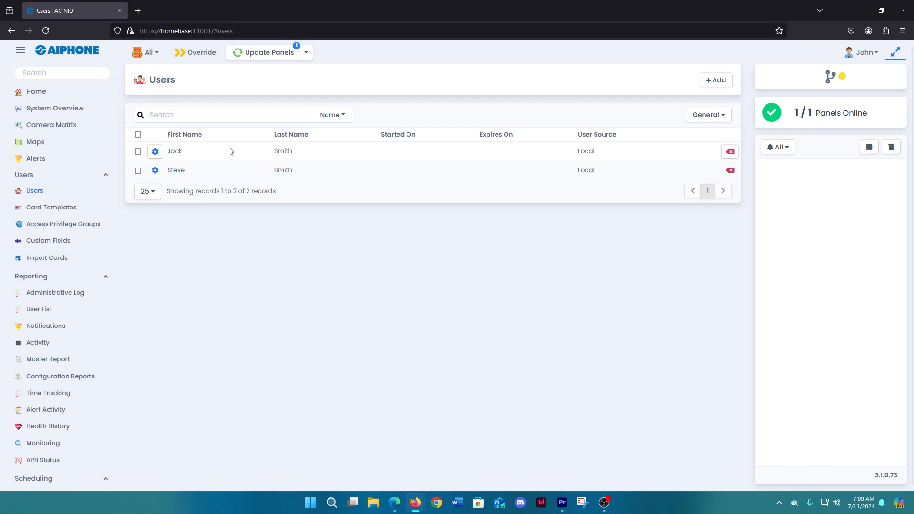
click(256, 54)
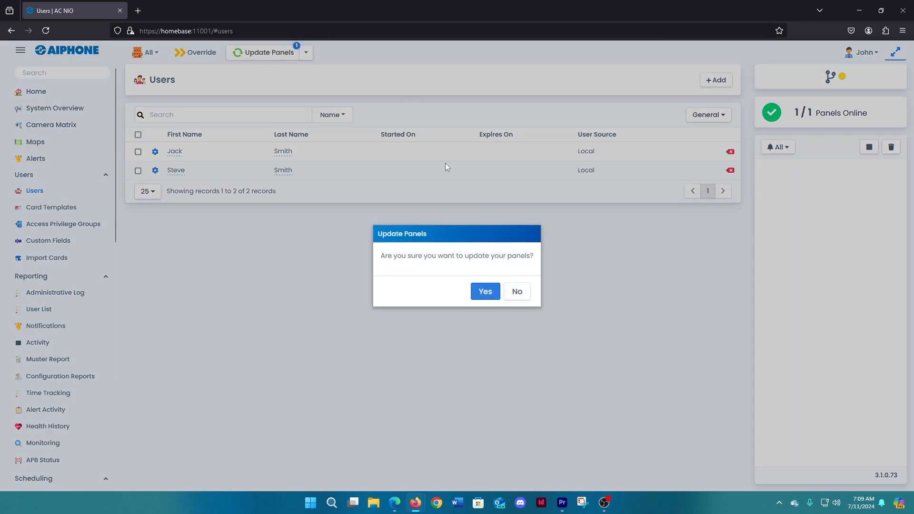
click(487, 287)
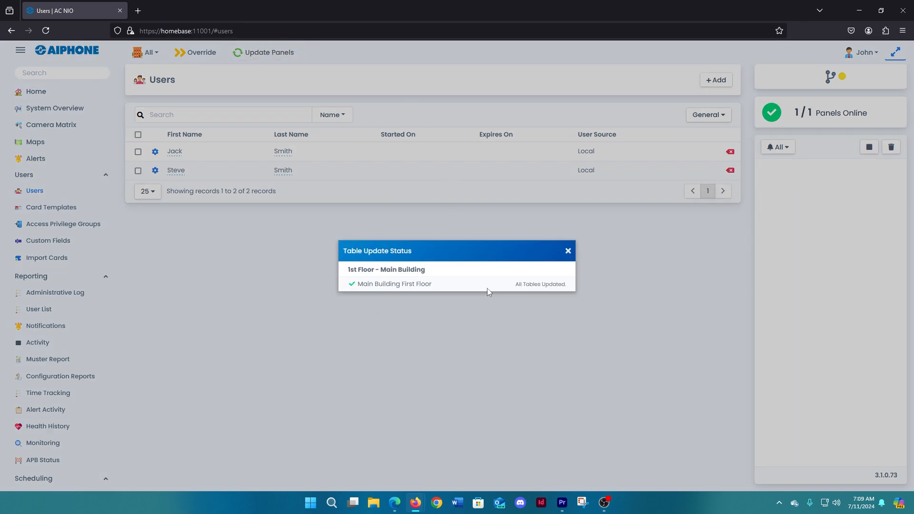